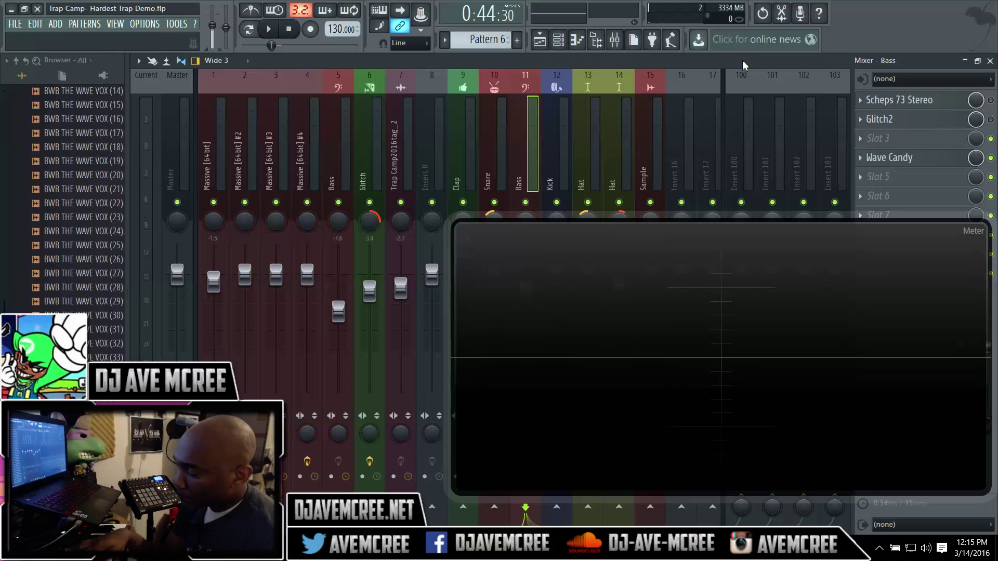
Audition the beat with Scheps 73 Stereo on the Bass mixer track bypassed and with it enabled.
key("space")
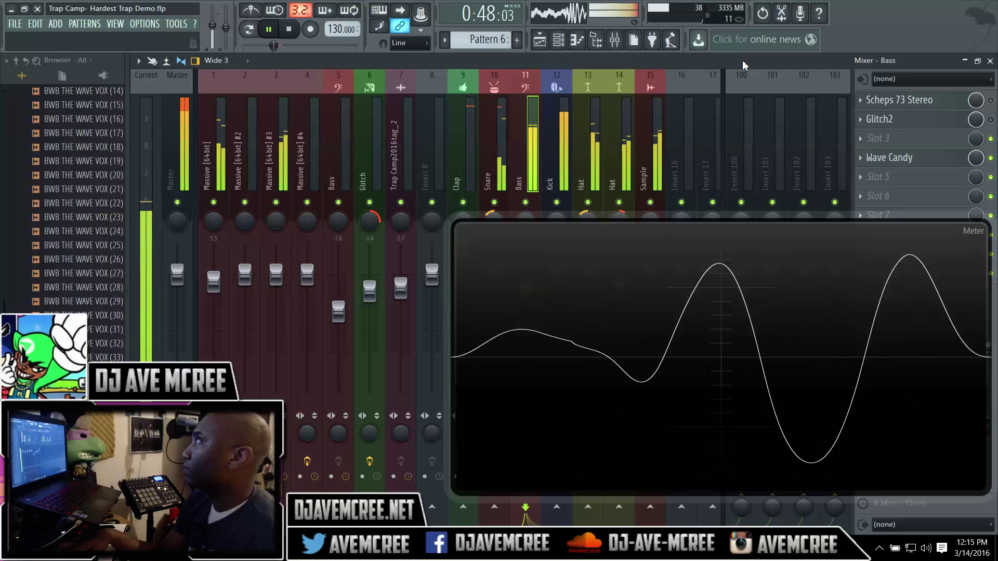
key("space")
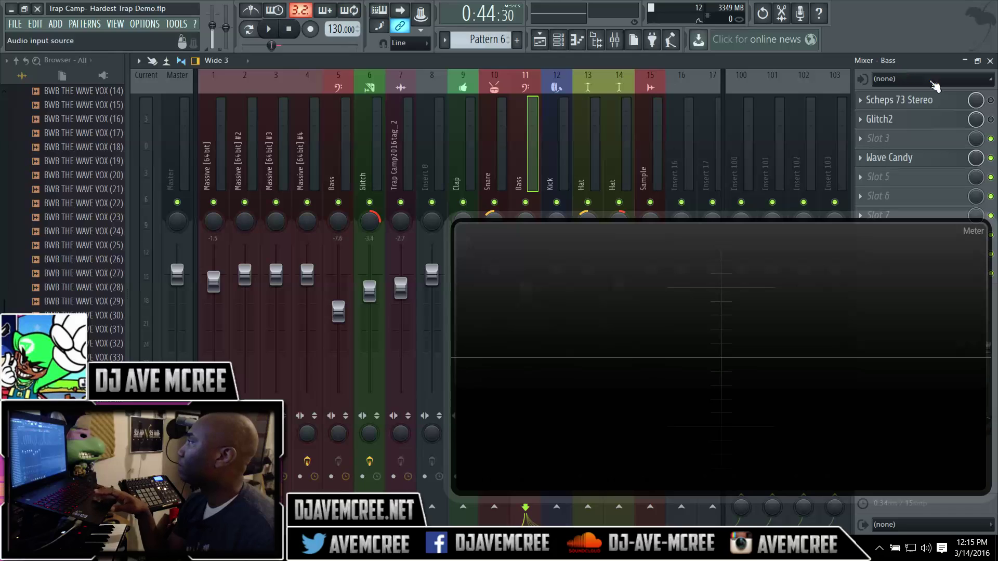
left_click(990, 99)
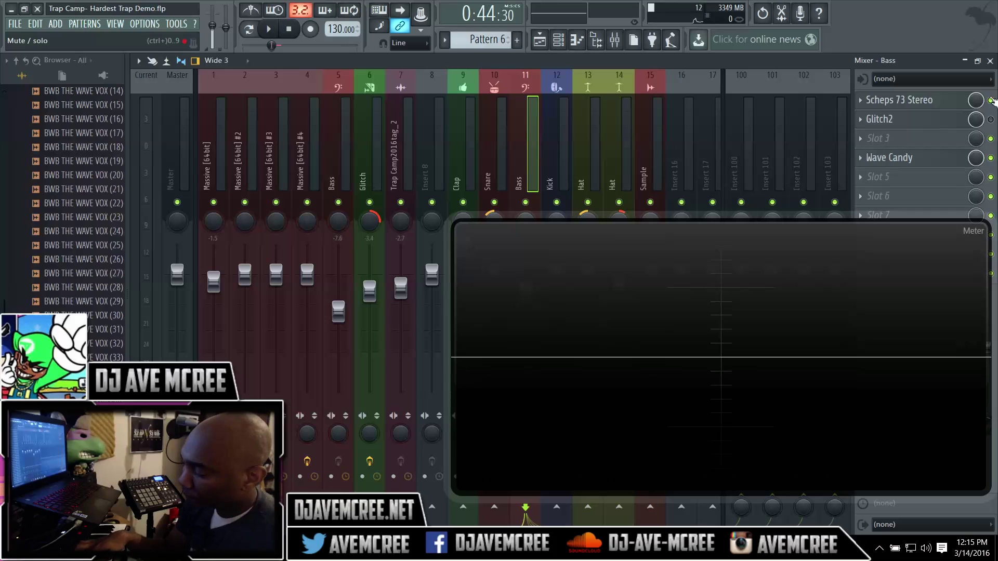
key("space")
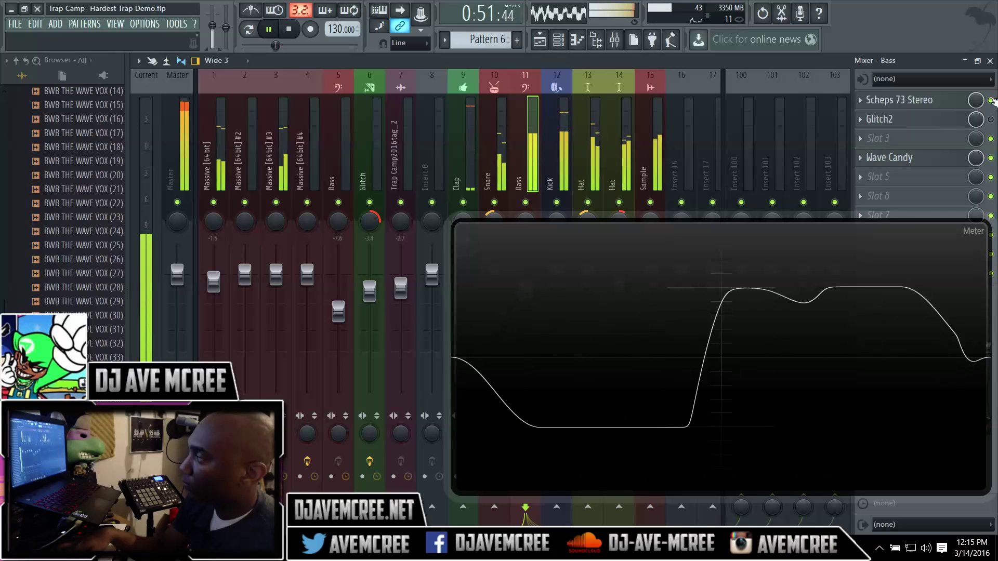
key("space")
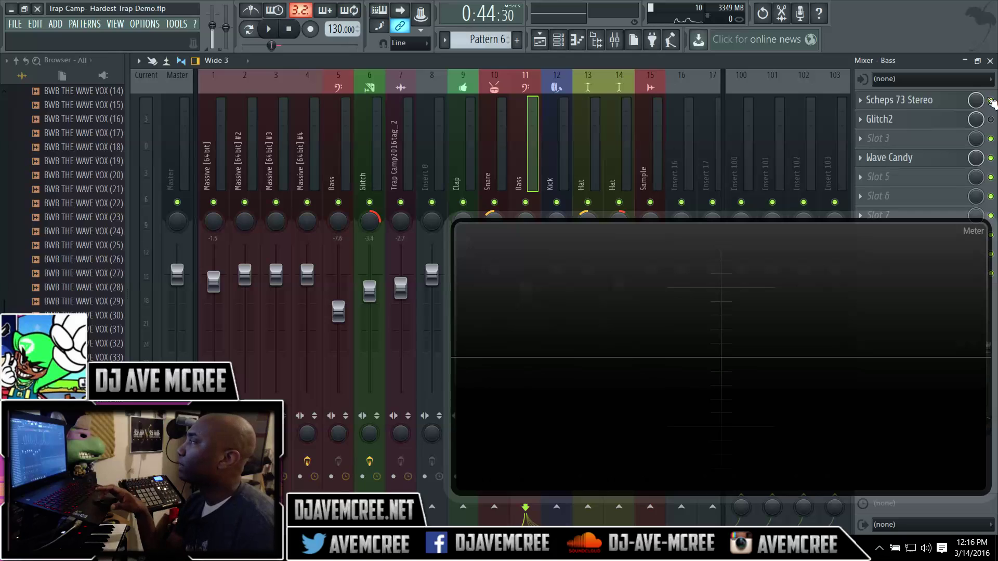
Audition the right preamp of Scheps 73 Stereo at -40M during playback, and bypass the effect.
left_click(958, 101)
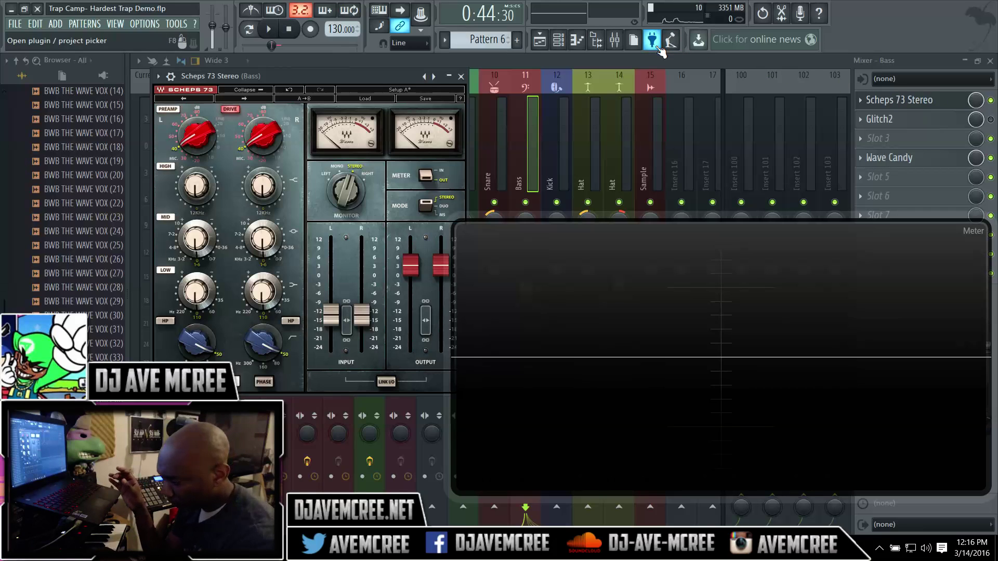
key("space")
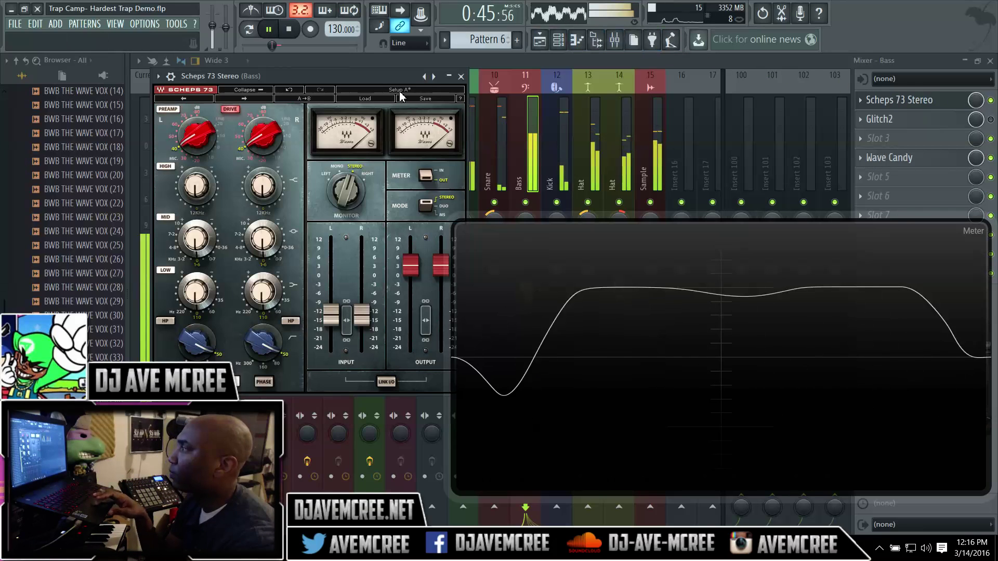
mouse_move(264, 136)
left_mouse_down()
mouse_move(263, 150)
mouse_move(263, 132)
left_mouse_up()
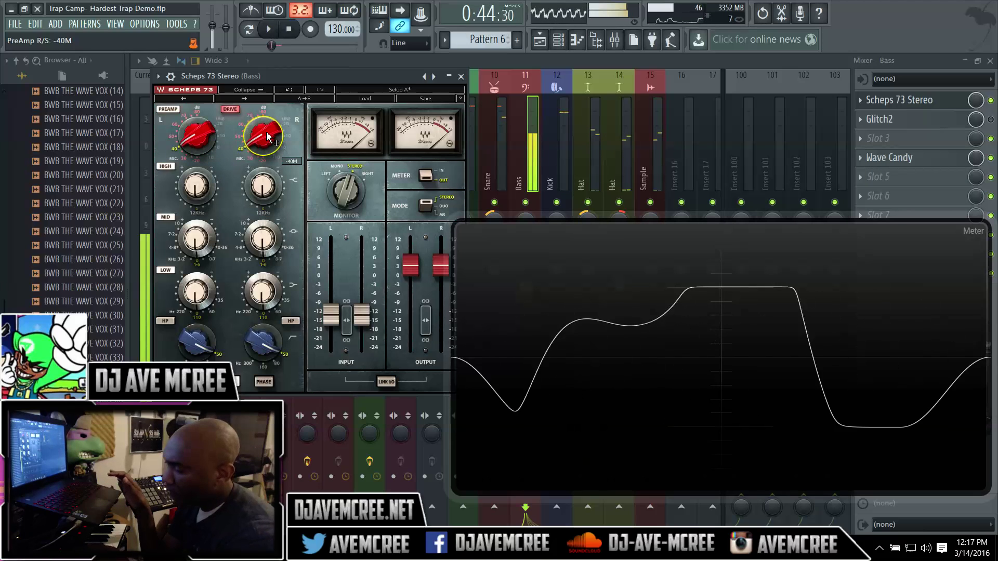
key("space")
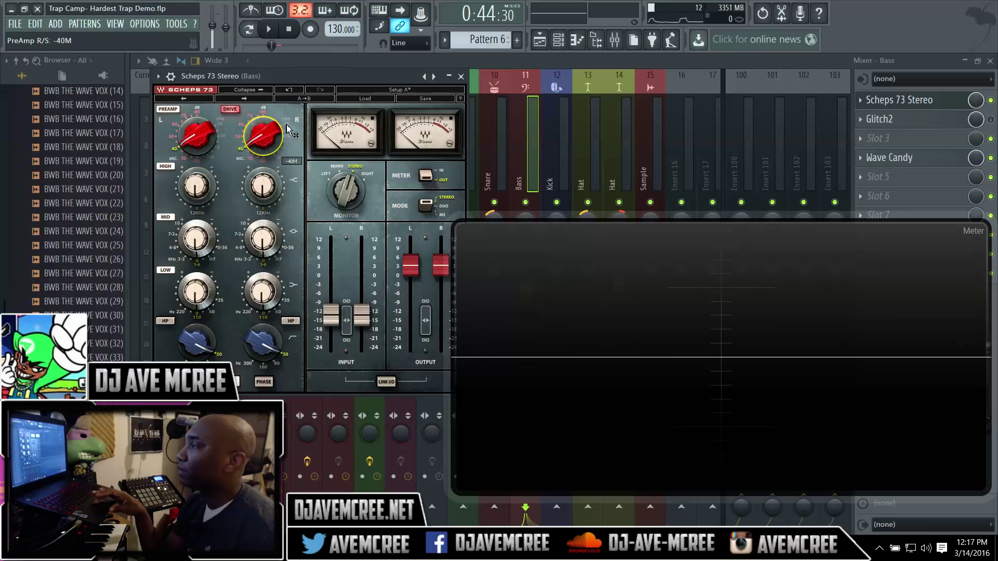
left_click(461, 77)
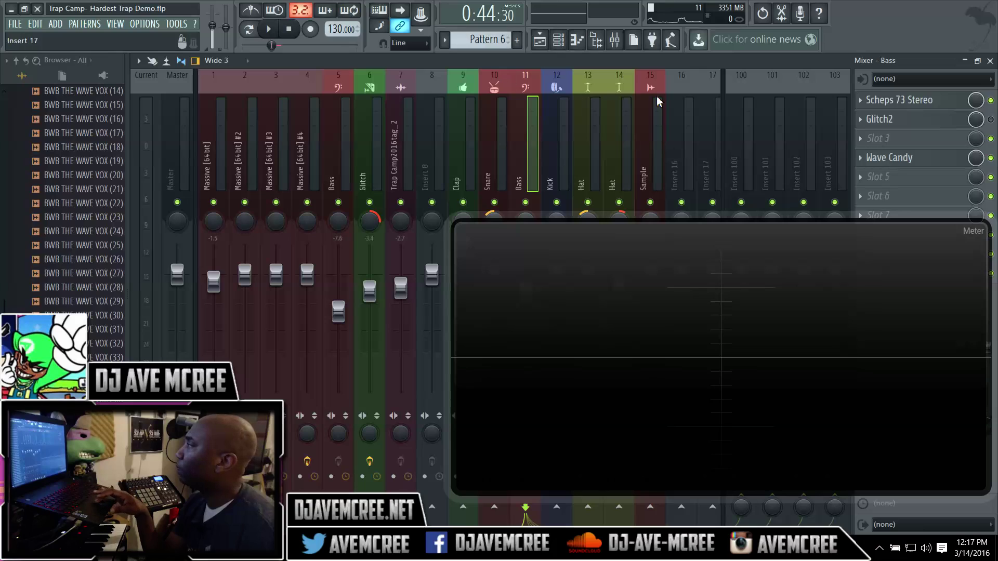
left_click(990, 99)
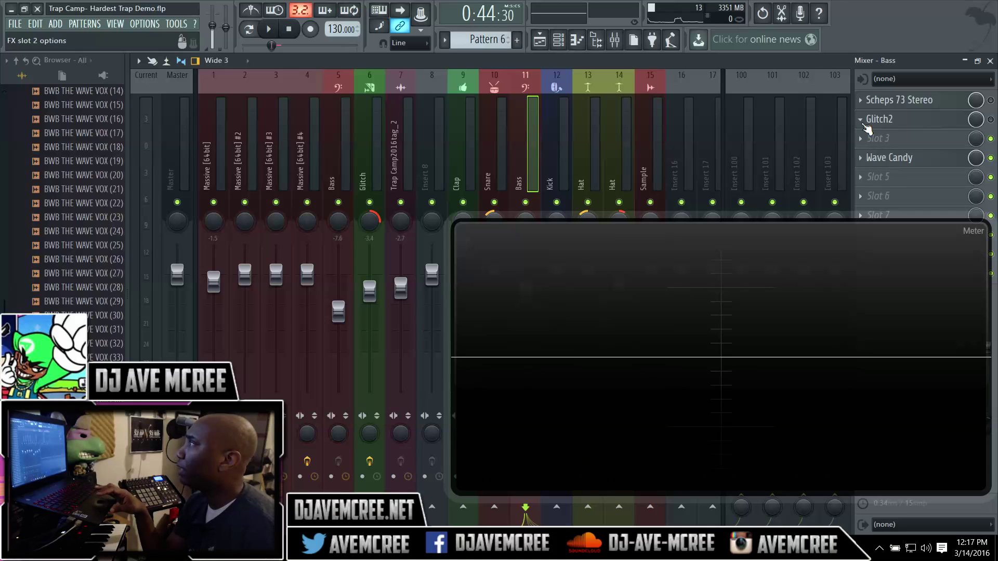
Replace Glitch2 in the Bass track's second effect slot with Fruity WaveShaper, and enable the slot with its editor open.
left_click(866, 129)
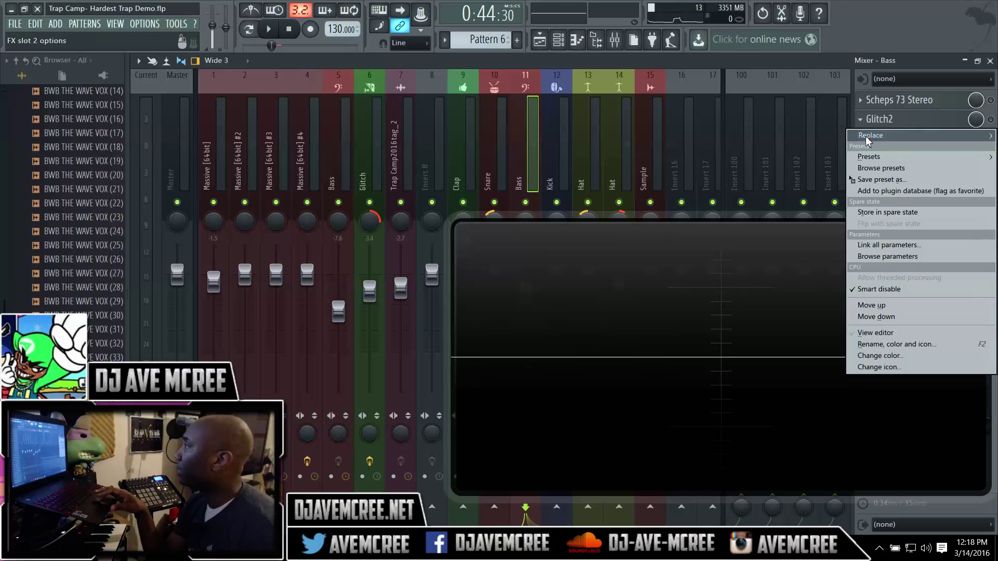
mouse_move(865, 136)
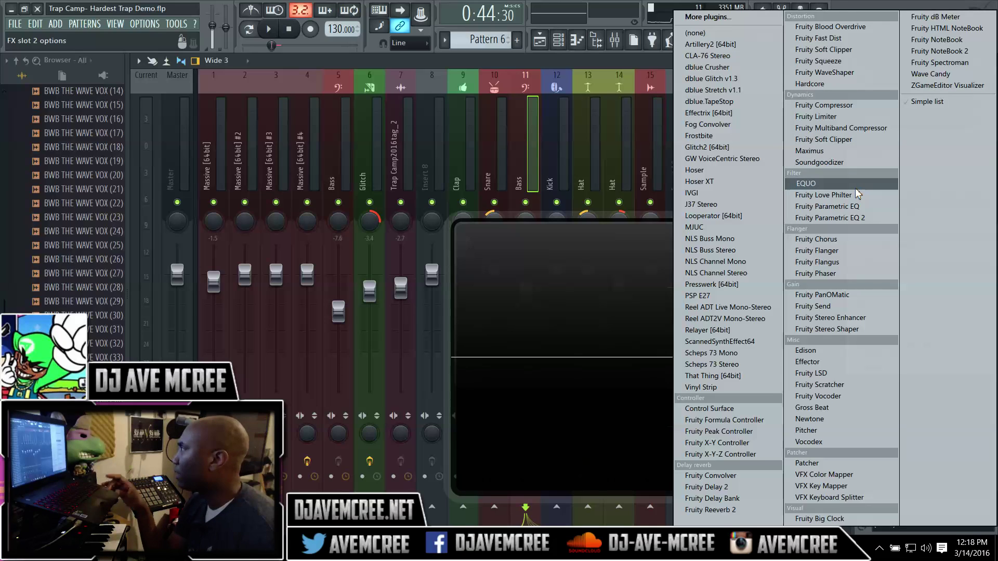
left_click(847, 74)
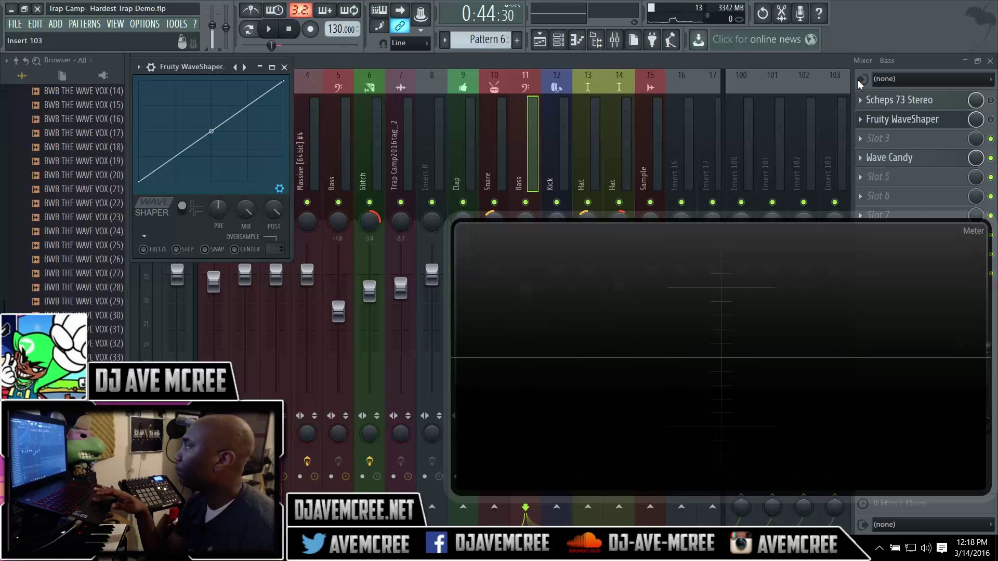
key("Escape")
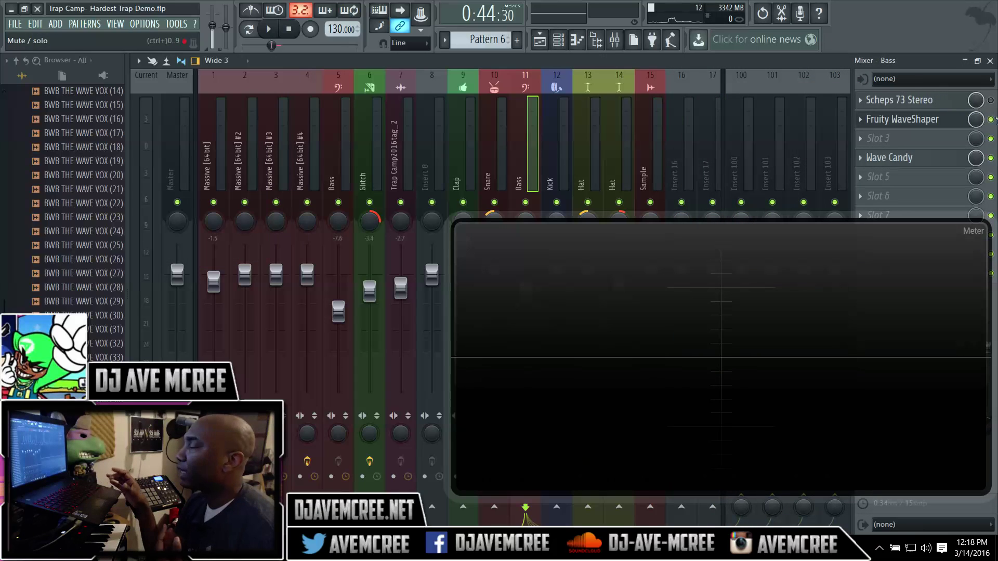
left_click(935, 128)
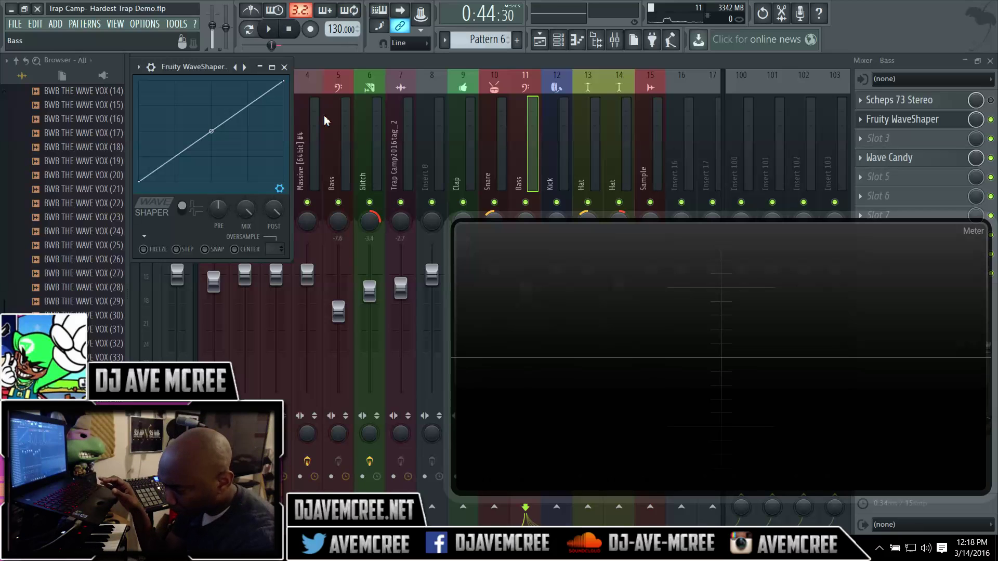
Raise the WaveShaper curve's tension to 42% during playback, and audition the distorted bass.
key("space")
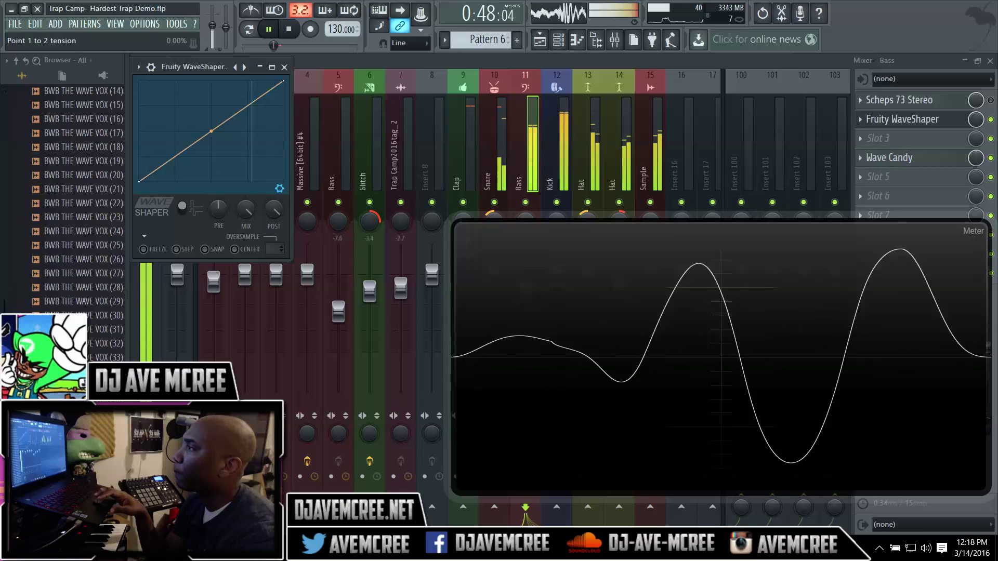
left_click_drag(211, 131, 211, 85)
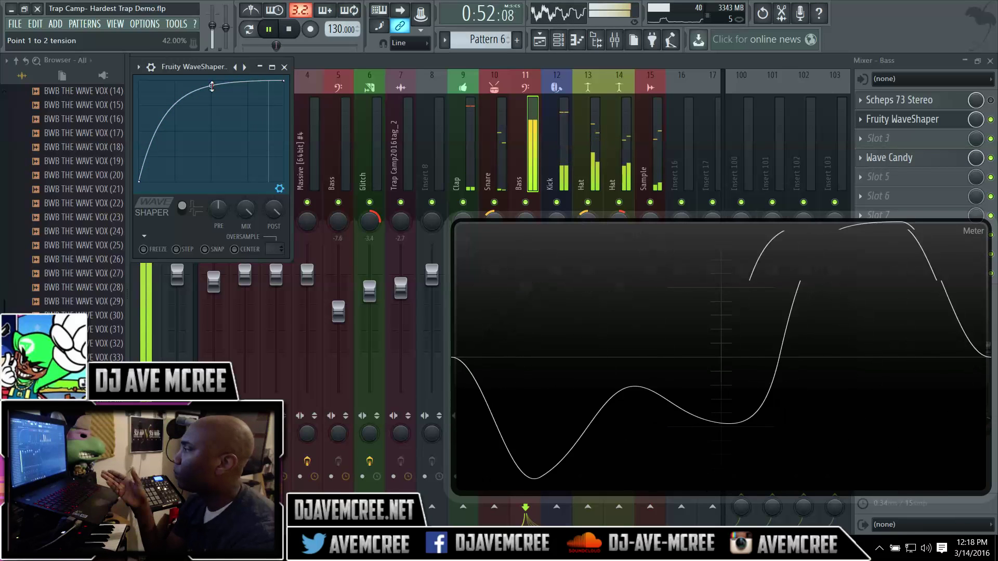
key("space")
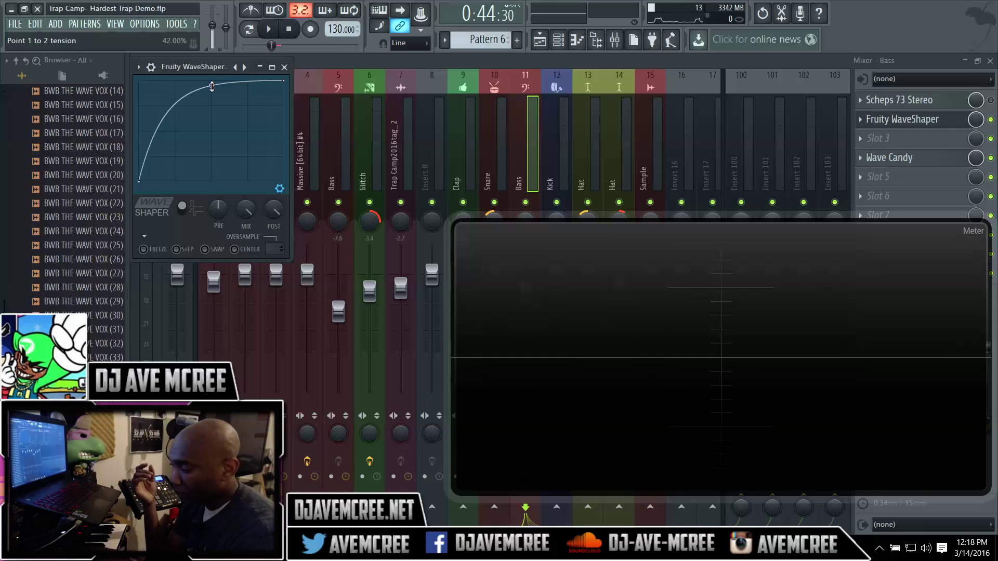
key("space")
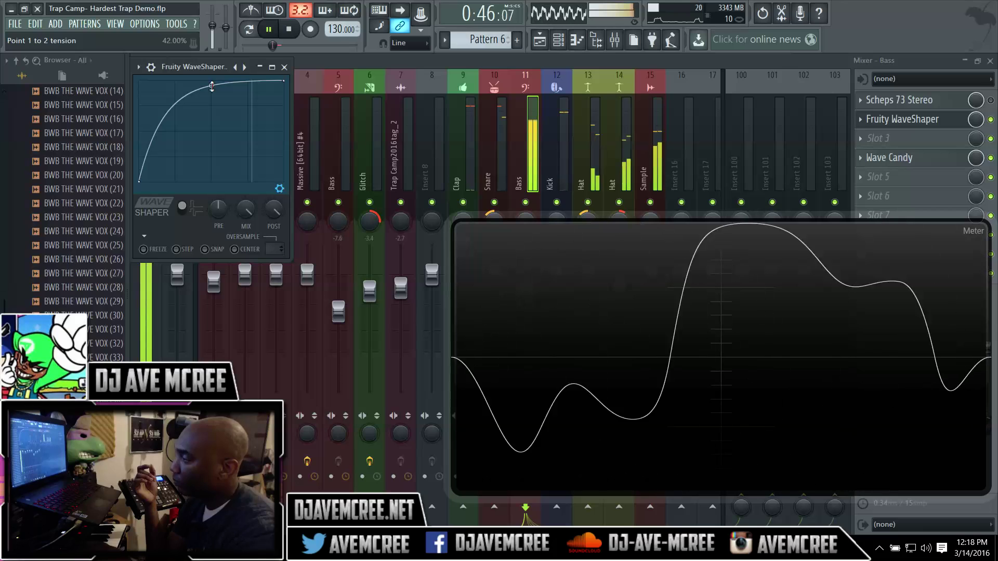
key("space")
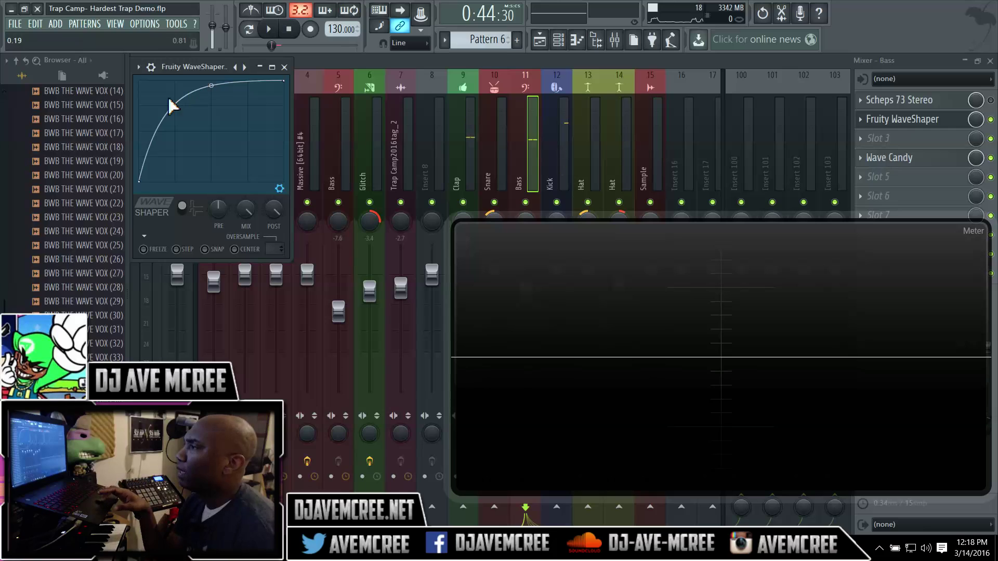
Switch the WaveShaper to a bipolar curve and shift its middle point horizontally to 0.39 during playback.
left_click(185, 207)
left_click(184, 208)
left_click(185, 208)
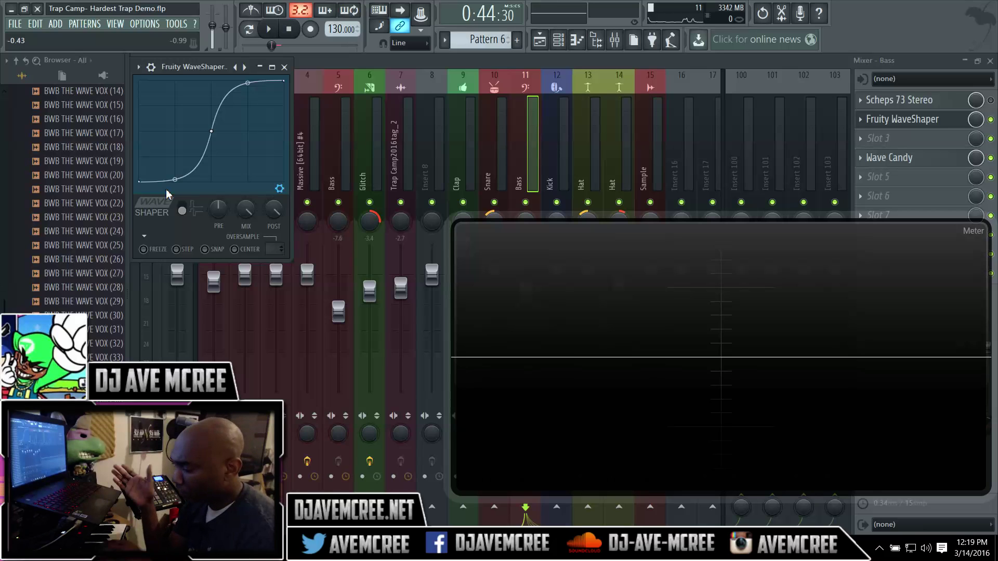
key("space")
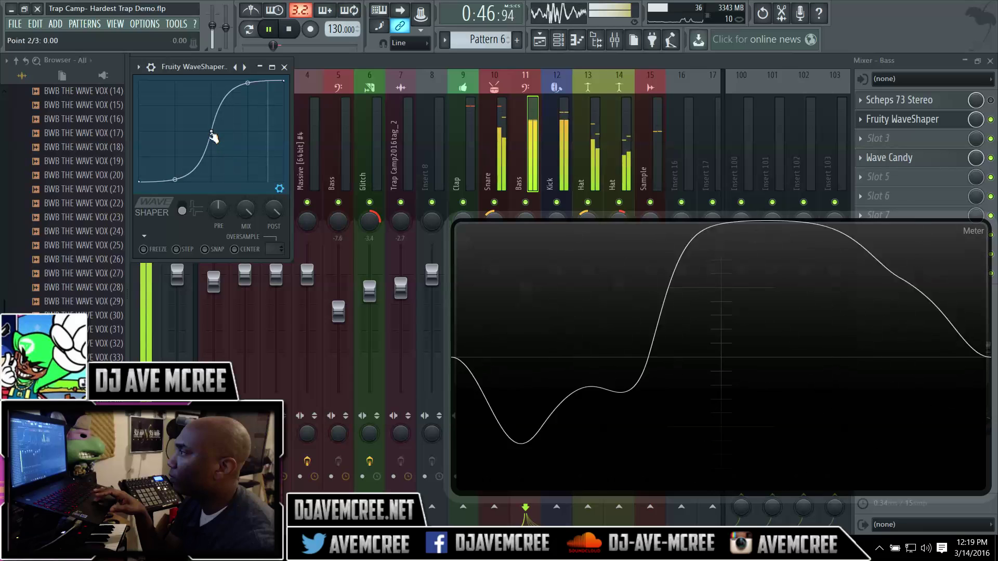
left_click_drag(213, 132, 243, 134)
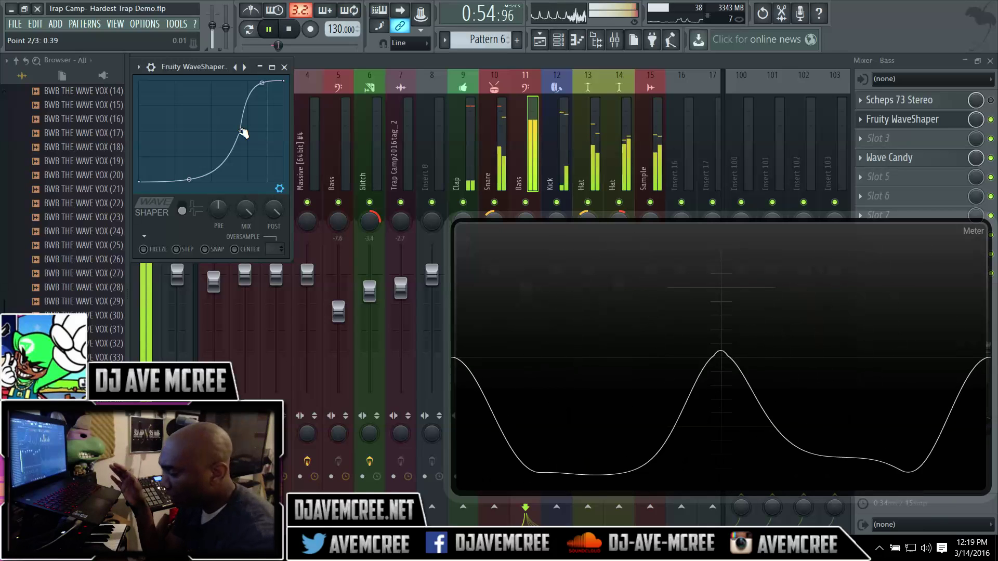
key("space")
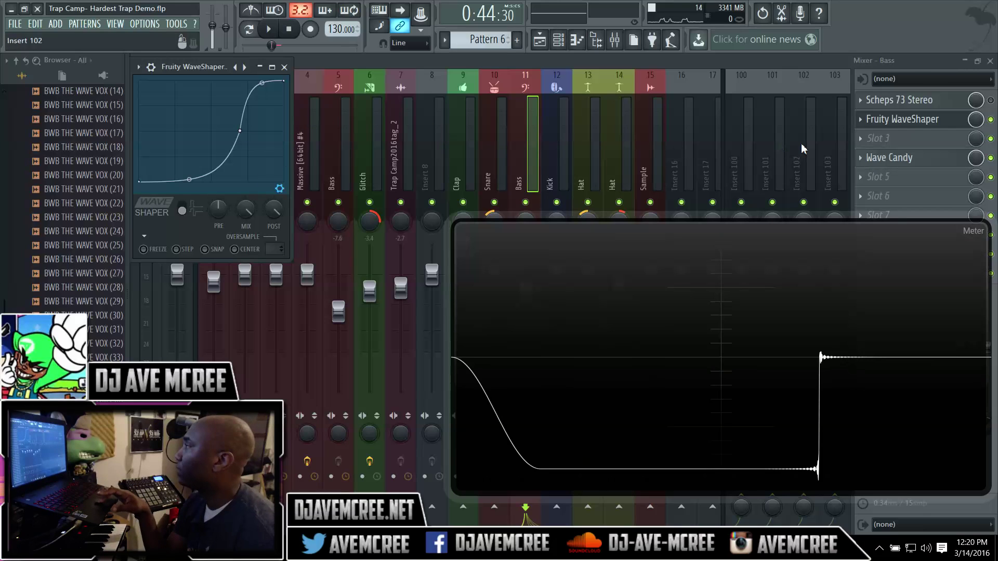
Replace Fruity WaveShaper in the Bass track's second effect slot with dblue Crusher.
left_click(866, 123)
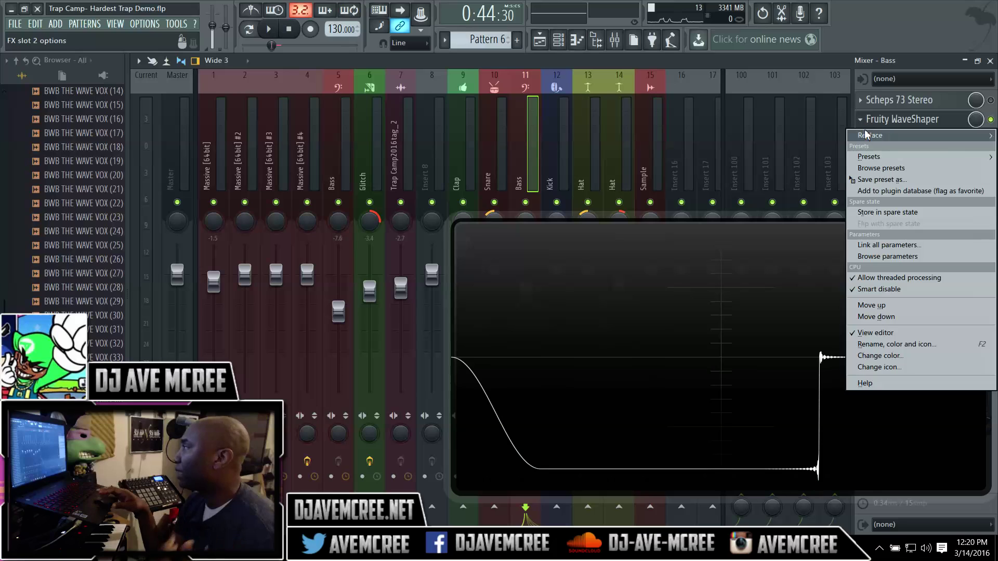
mouse_move(871, 139)
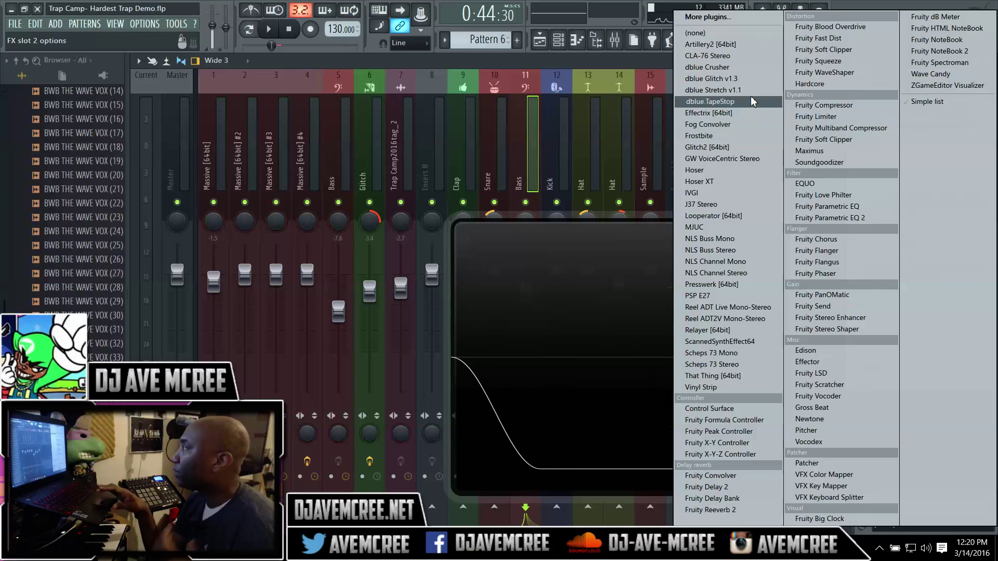
left_click(729, 69)
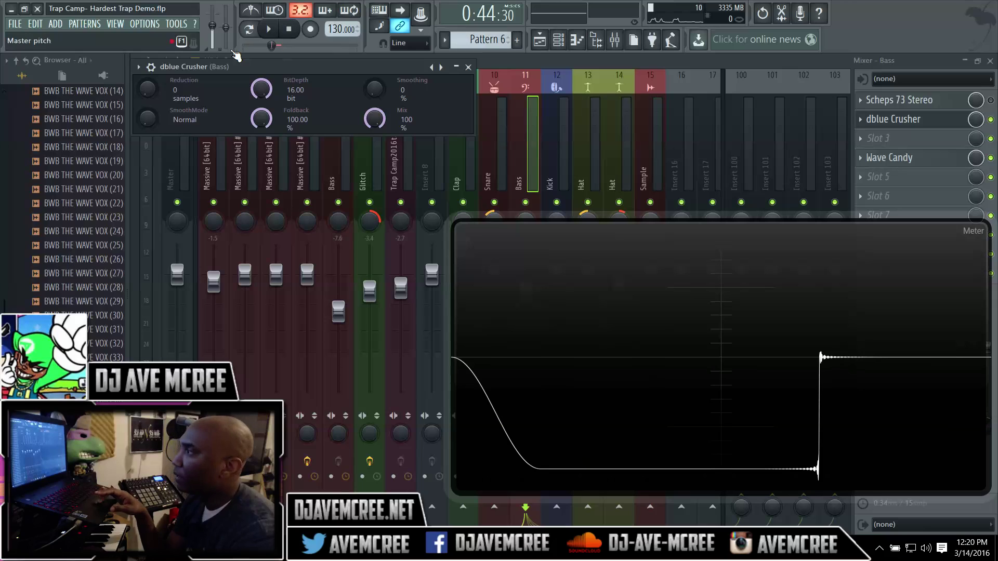
Set dblue Crusher's Reduction to 78 samples, audition it, and bring it to 58 samples during playback.
mouse_move(148, 89)
left_mouse_down()
mouse_move(148, 70)
mouse_move(156, 97)
left_mouse_up()
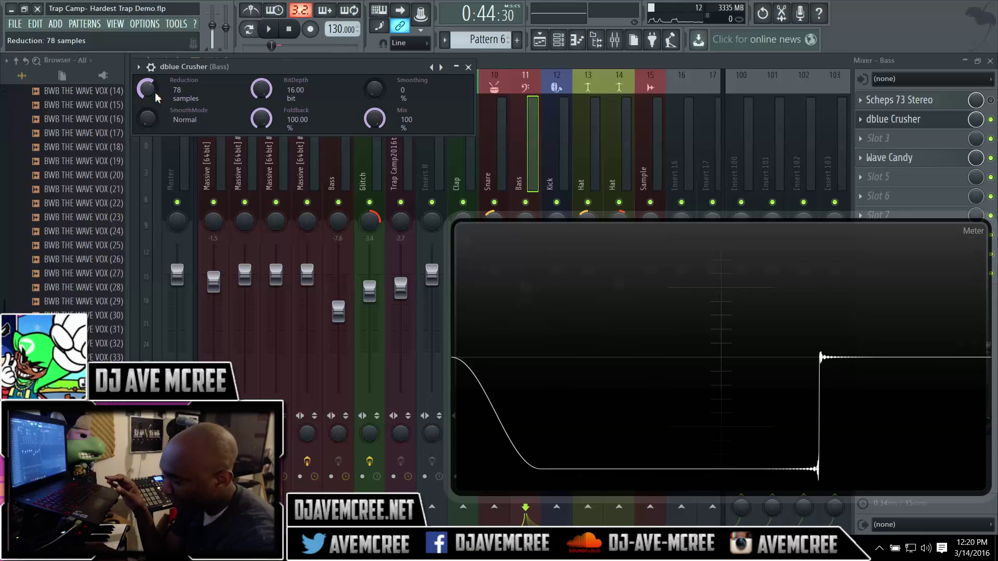
key("space")
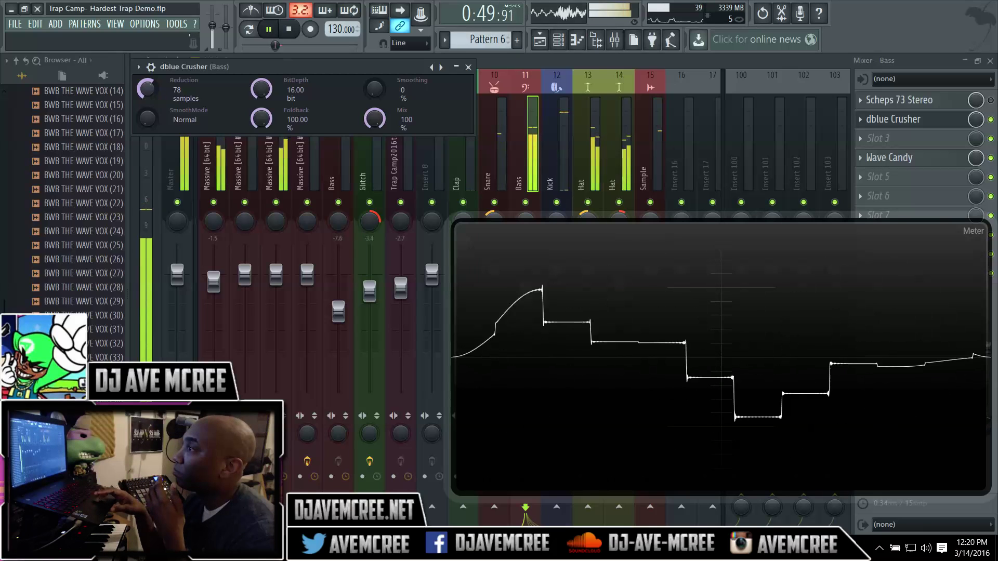
left_click_drag(147, 89, 147, 99)
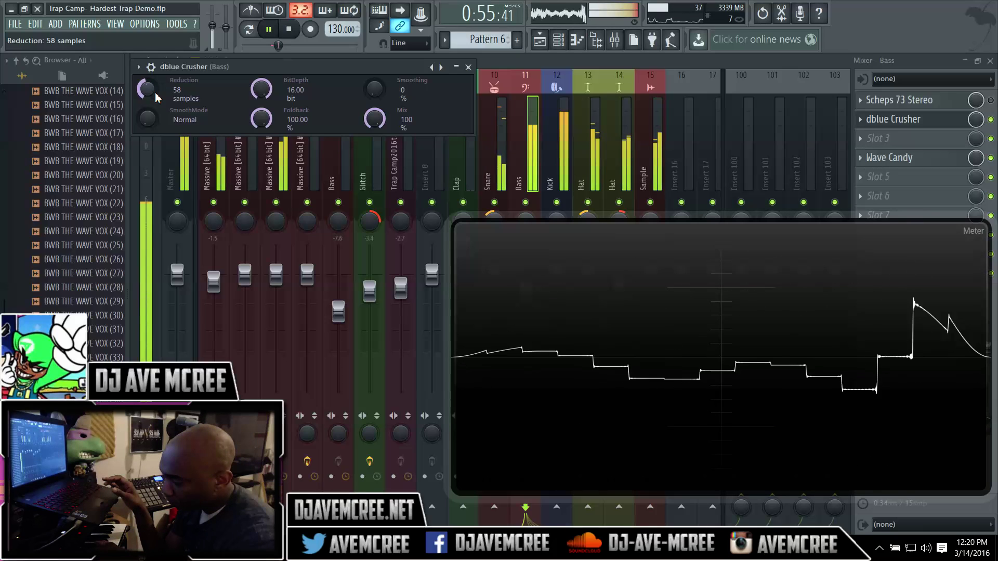
key("space")
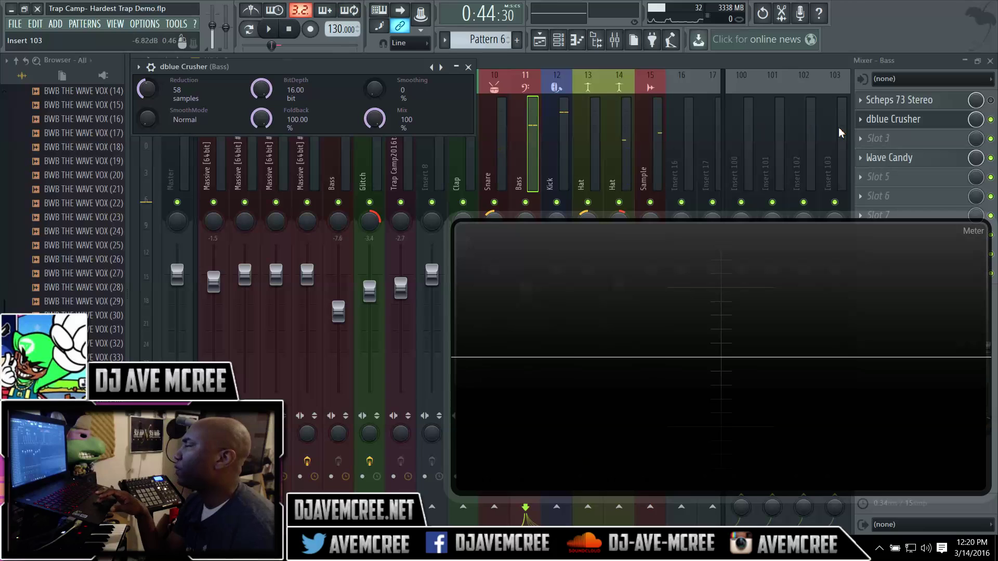
Load Effectrix [64bit] in the Bass track's second effect slot in place of the current effect.
left_click(860, 122)
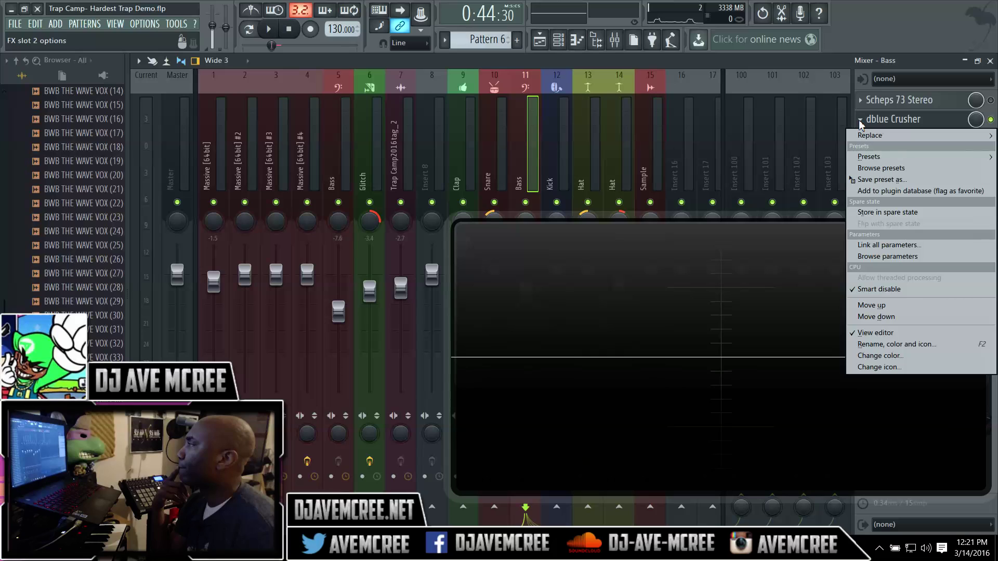
mouse_move(868, 135)
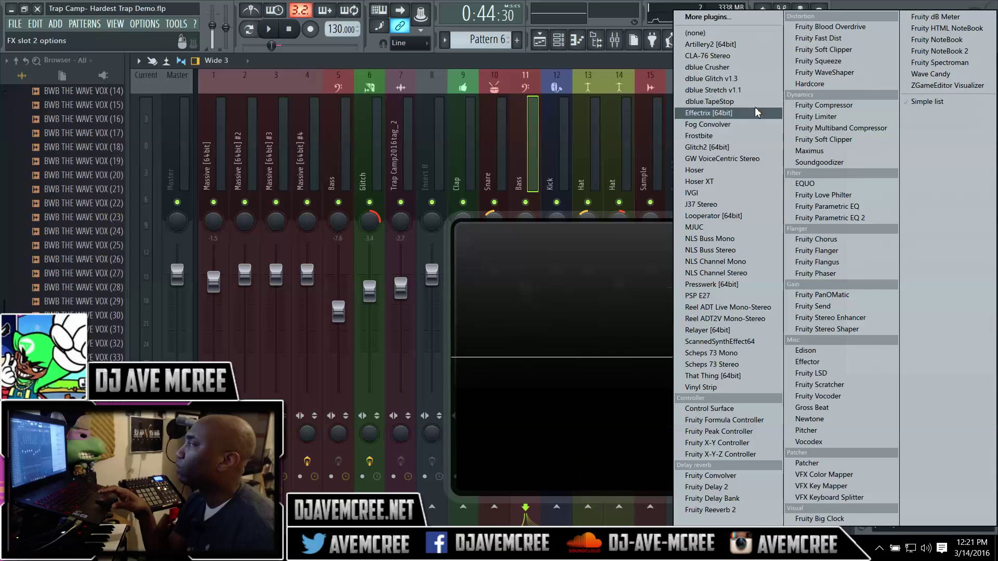
left_click(748, 113)
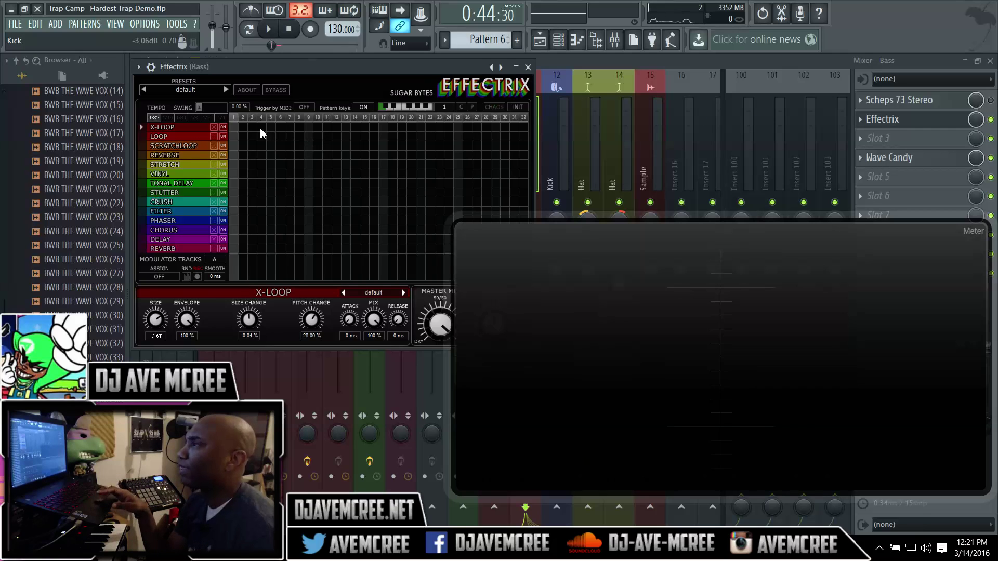
Load Effectrix's Factory5 preset Rebeat It 2 on the Bass track and audition it with the beat.
left_click(195, 91)
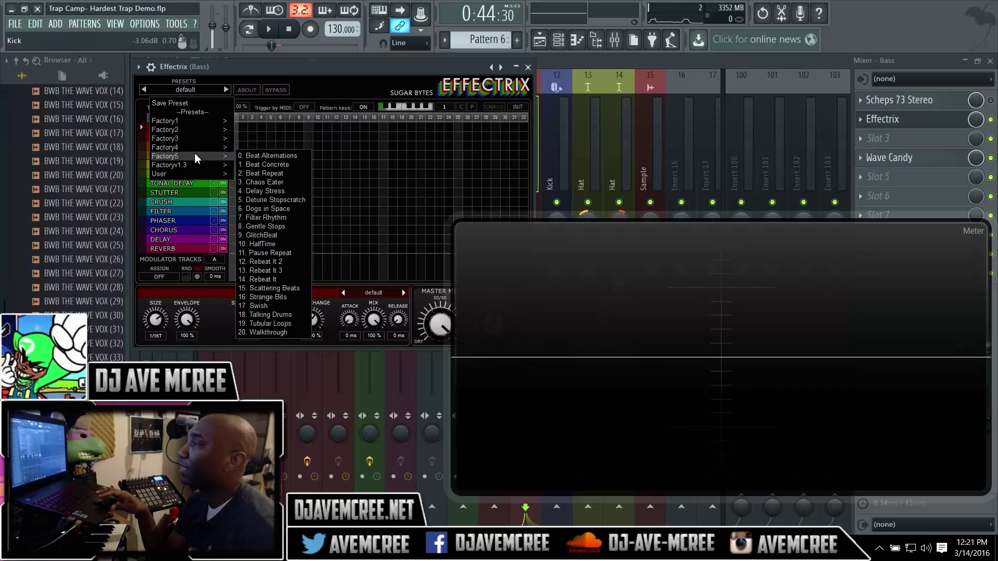
mouse_move(196, 165)
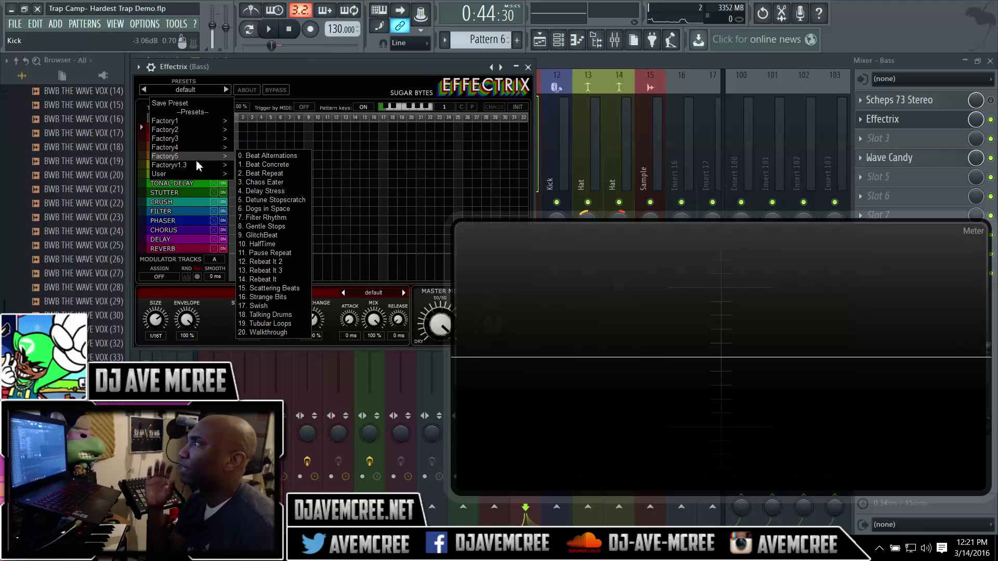
left_click(278, 262)
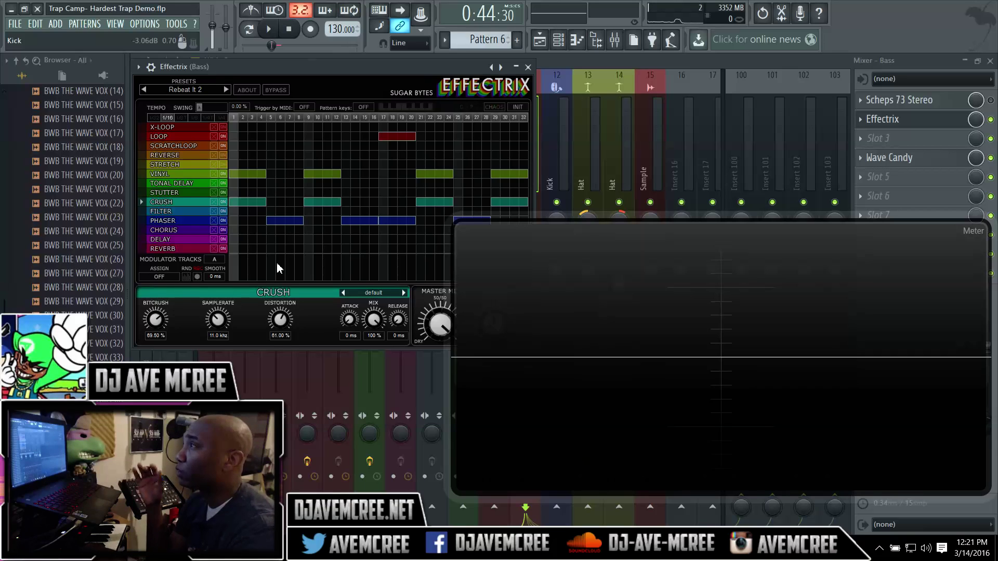
key("space")
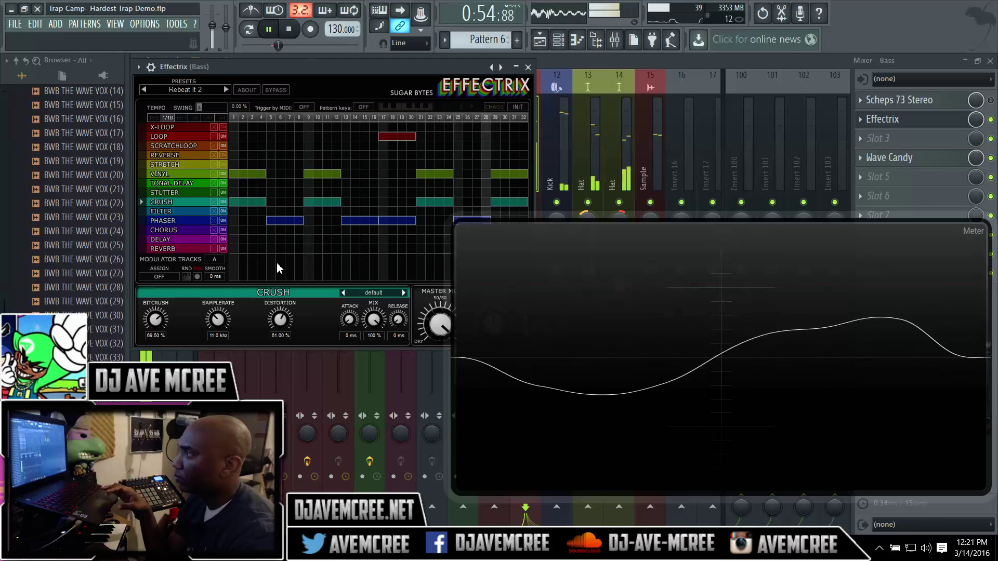
key("space")
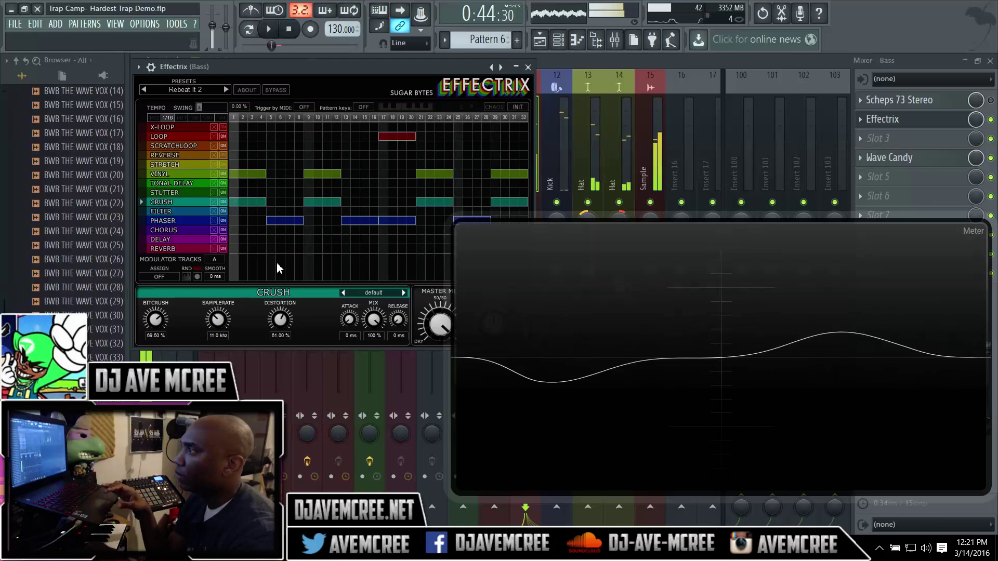
Try the Effectrix sequencer tempo at 1/8T, bring it to 1/8, and audition the bass.
left_click(185, 120)
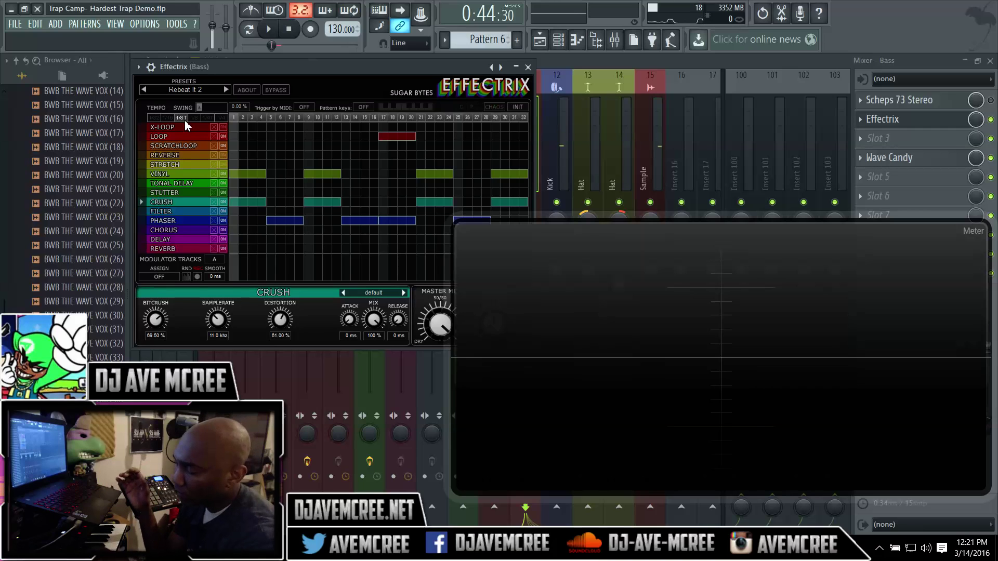
key("space")
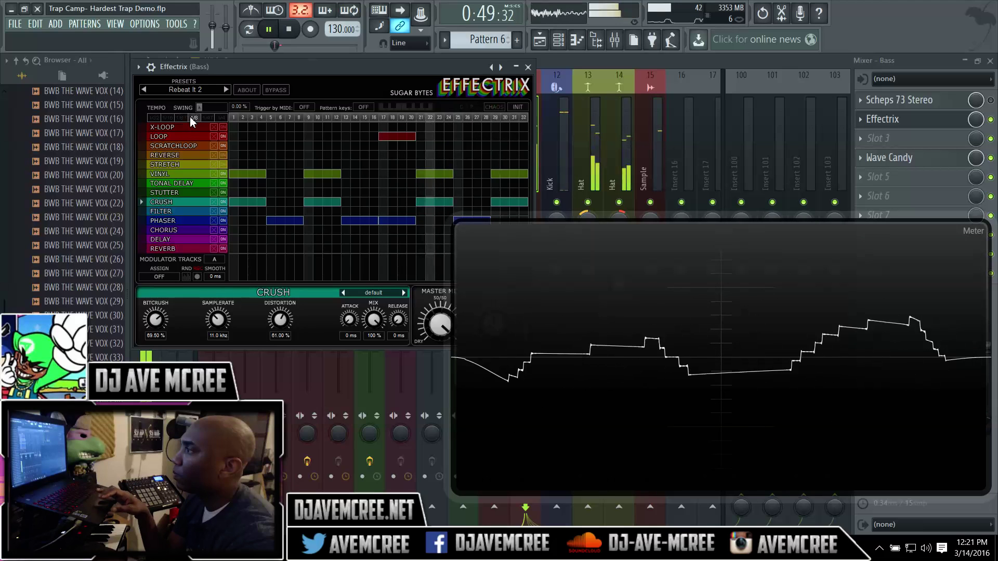
left_click(189, 117)
key("space")
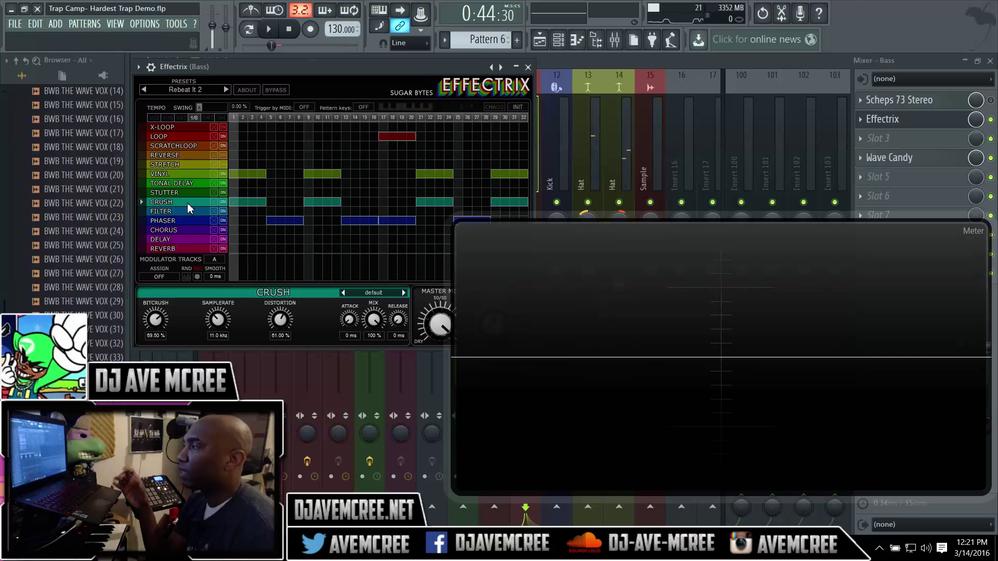
Apply the Beatcrusher preset to Effectrix's Crush effect and audition the beat.
left_click(365, 295)
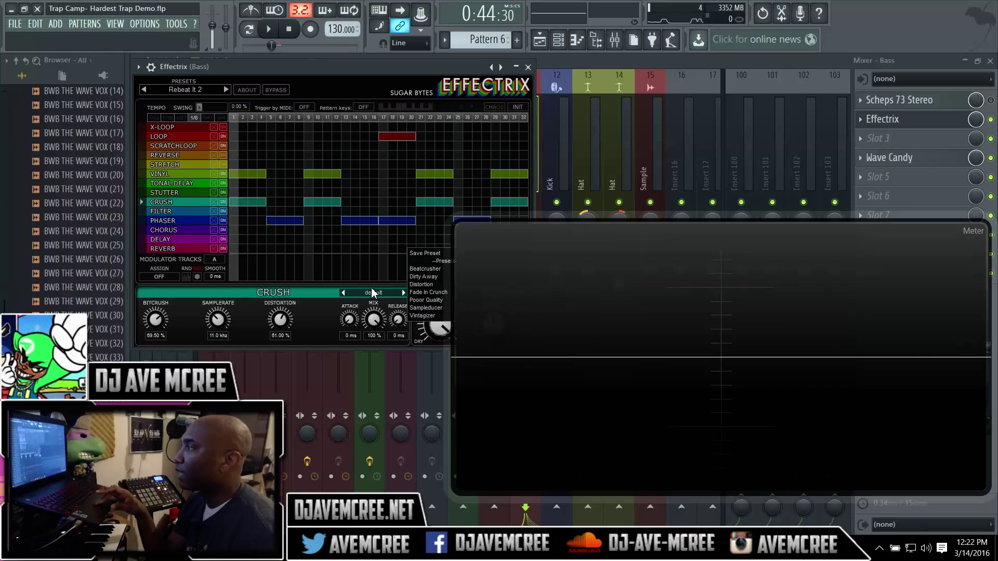
left_click(426, 268)
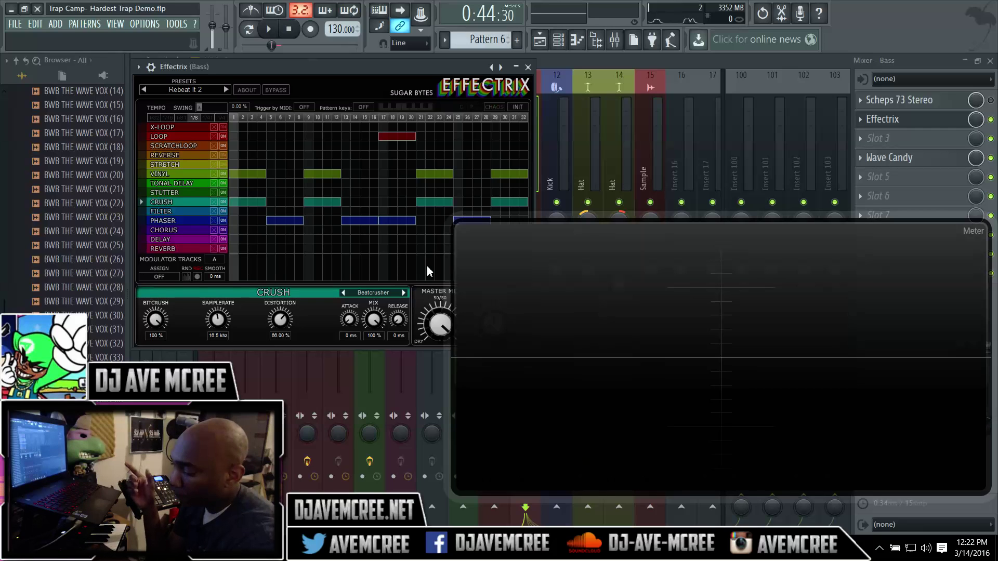
key("space")
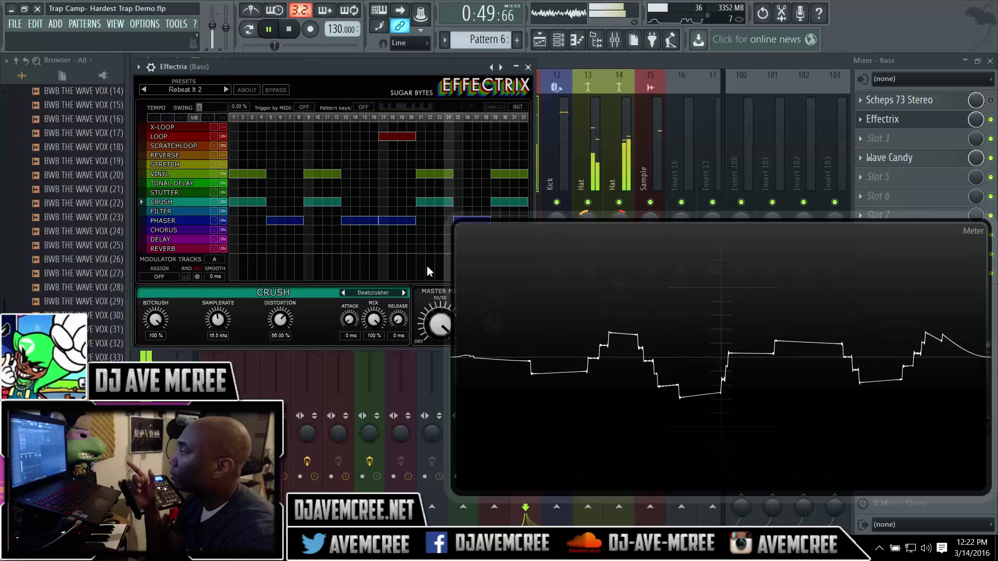
key("space")
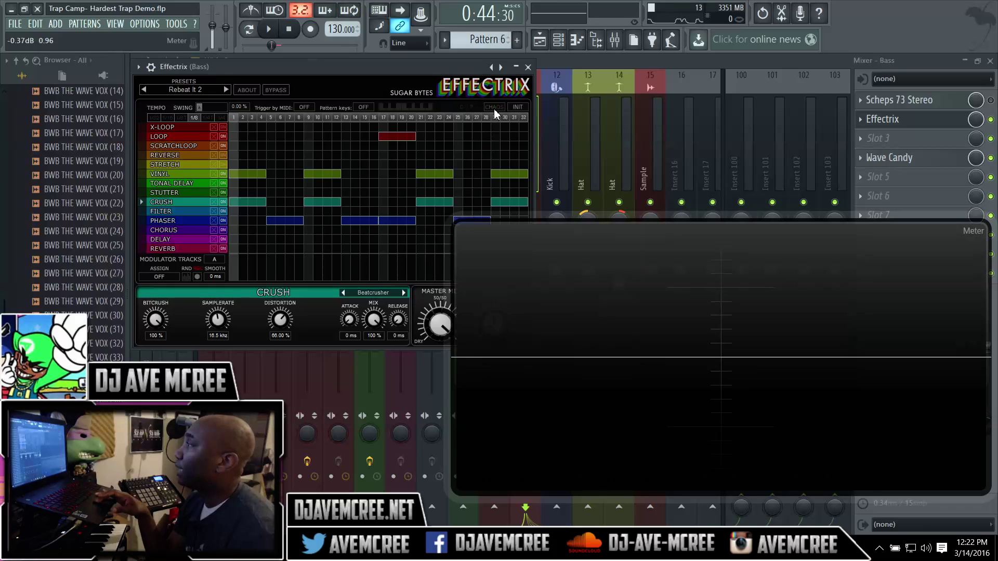
Replace Effectrix in the Bass track's second effect slot with Glitch2 [64bit] and audition its Shortly Cheerful Dubstep program.
left_click(528, 68)
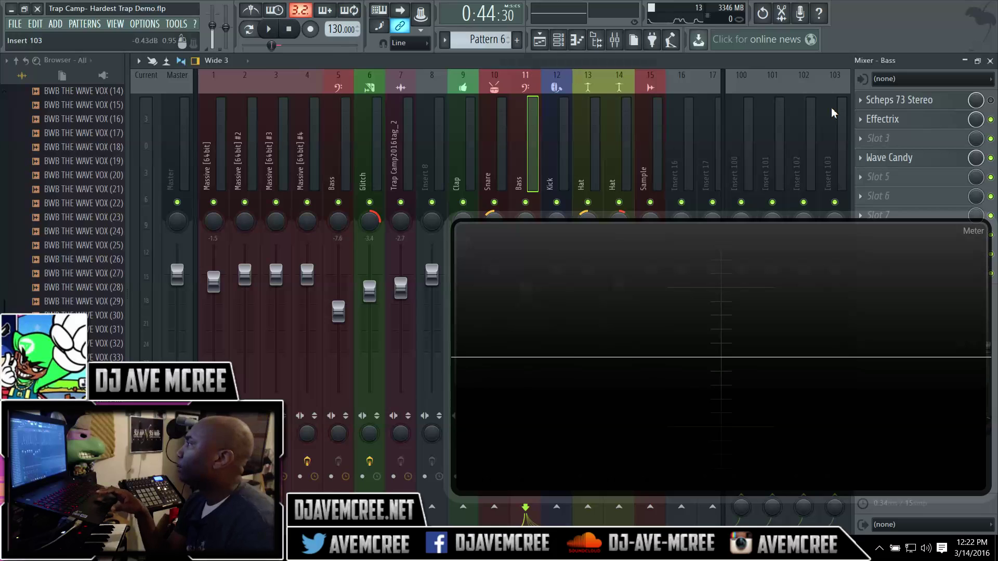
left_click(860, 121)
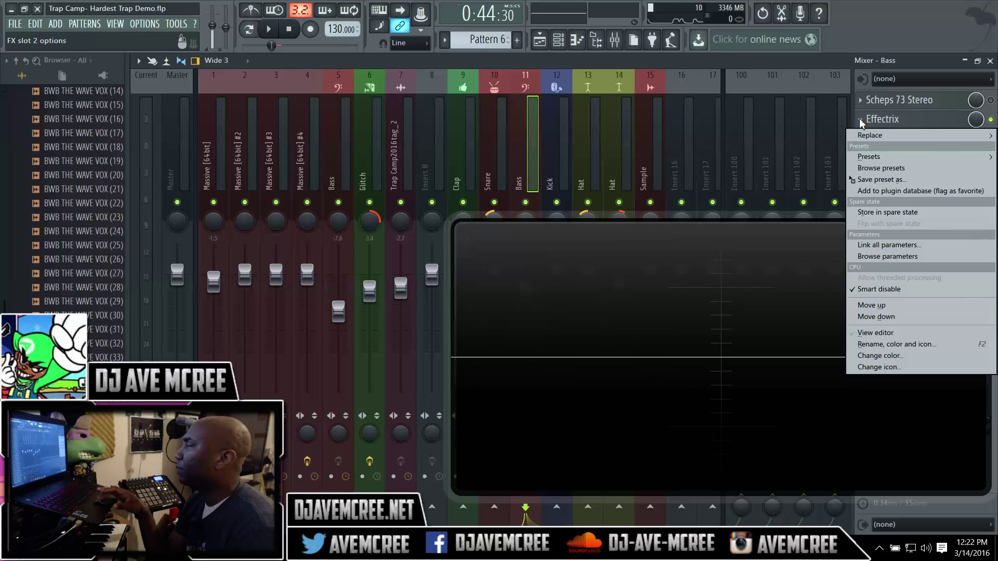
mouse_move(863, 136)
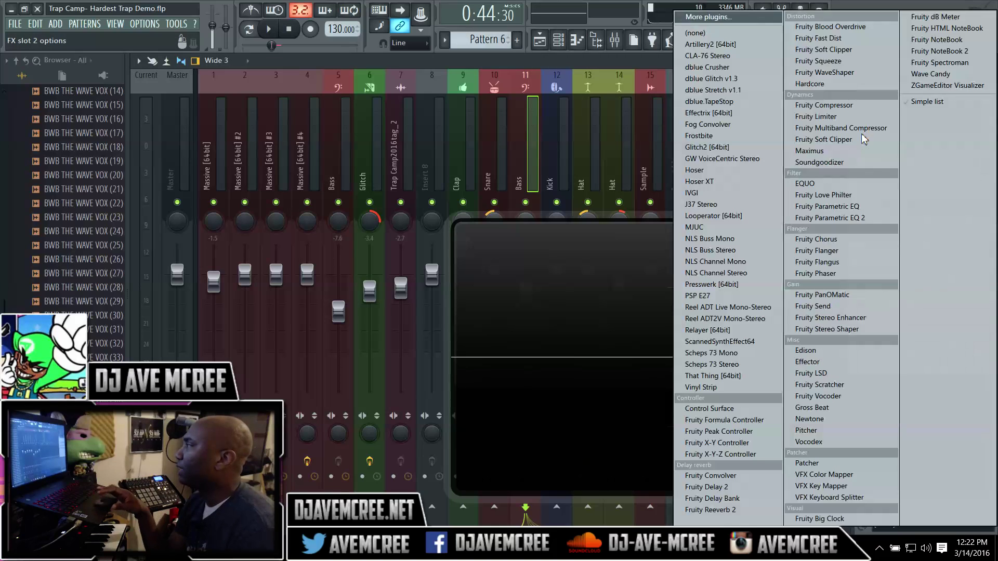
left_click(723, 147)
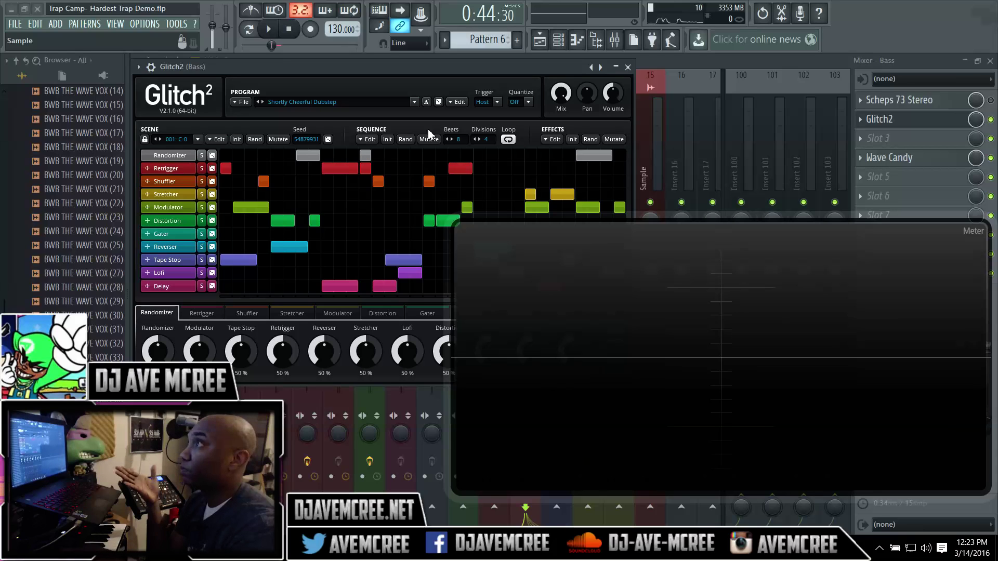
key("space")
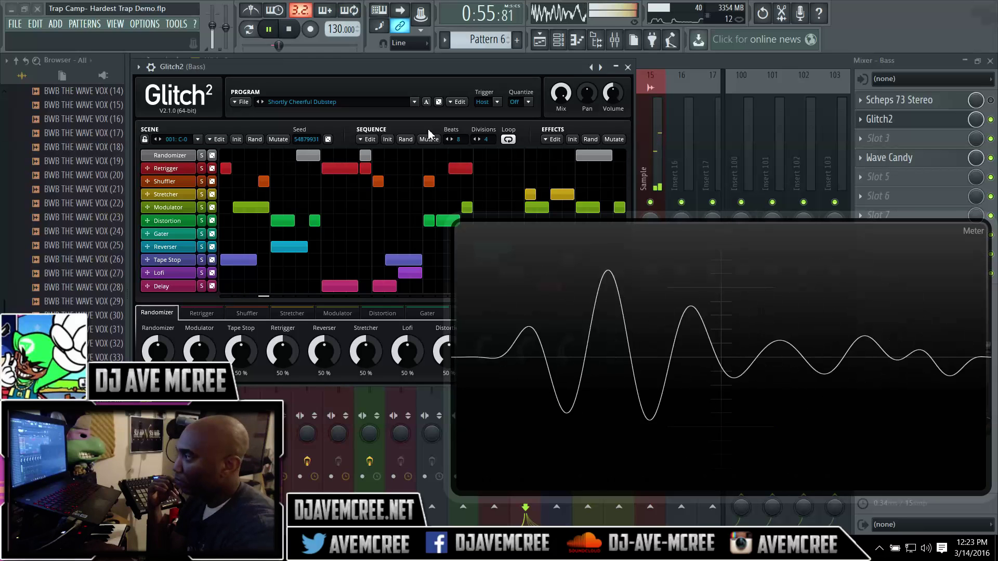
key("space")
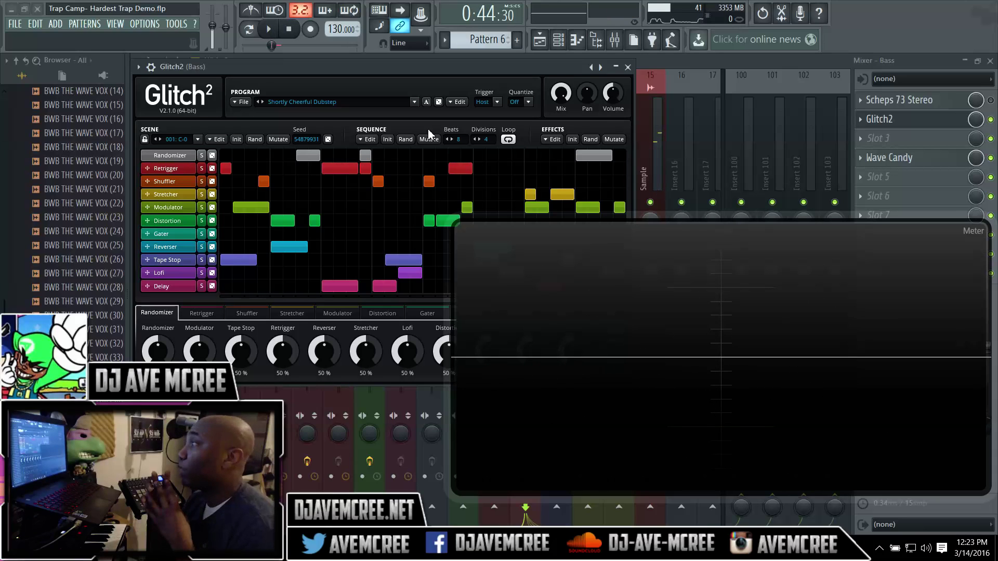